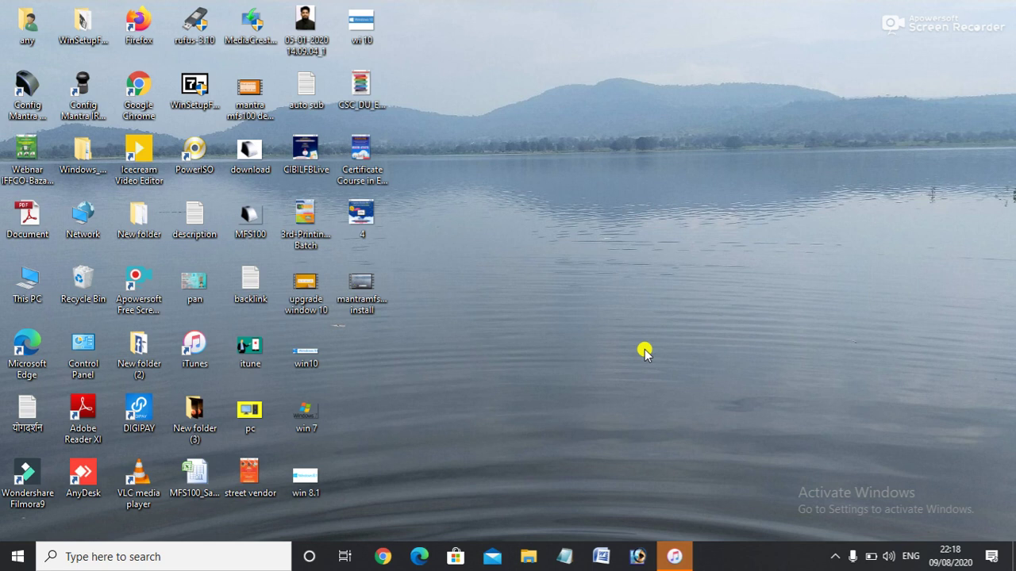
Step: Open Chrome and search Google for "anyburn"
click(383, 558)
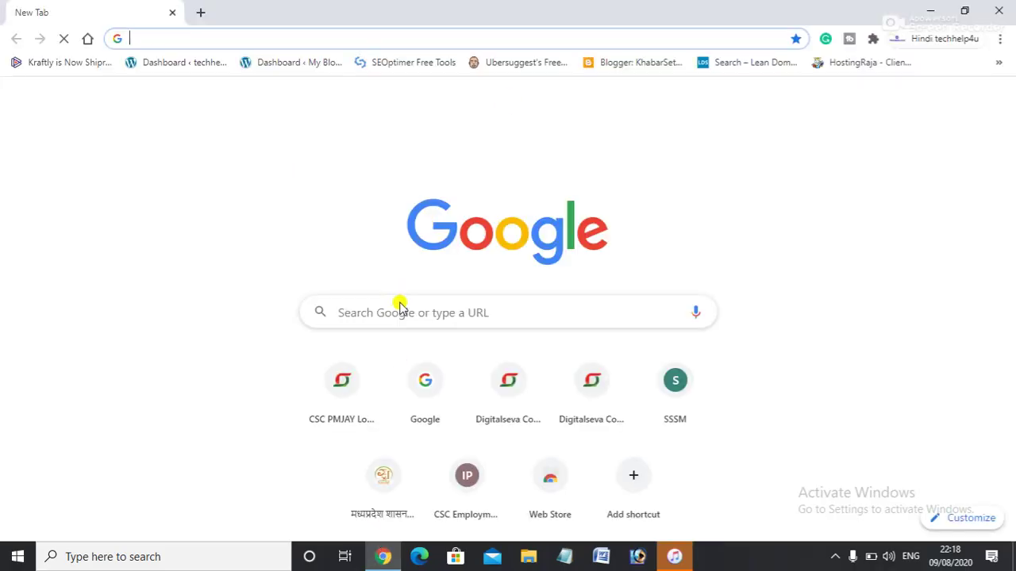
click(402, 309)
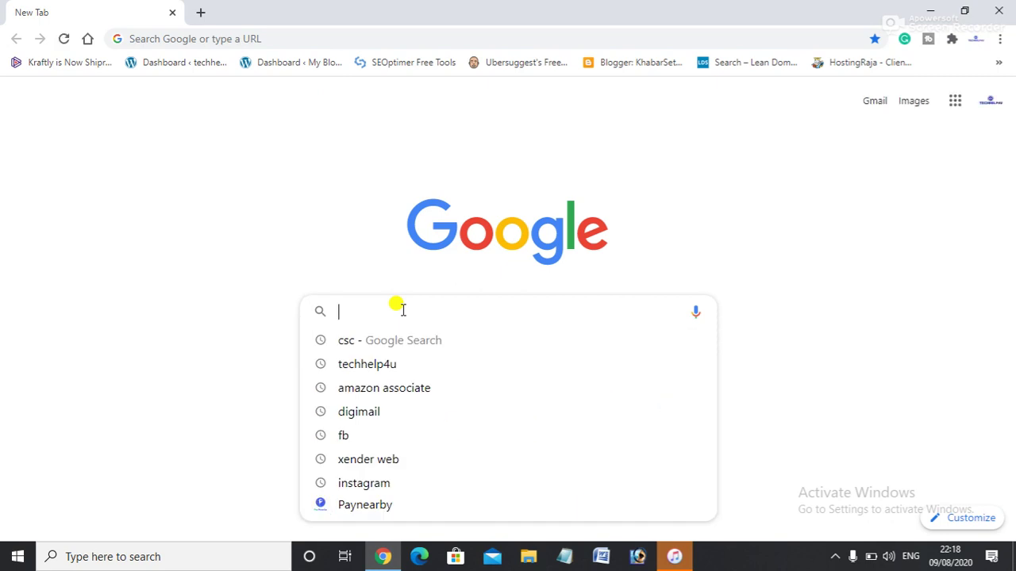
text(an)
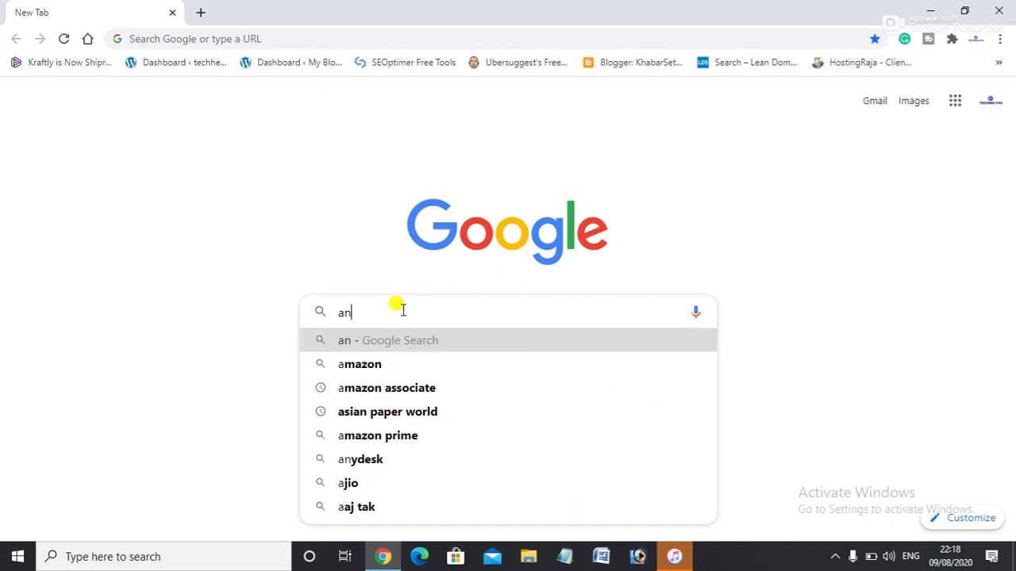
text(yburn)
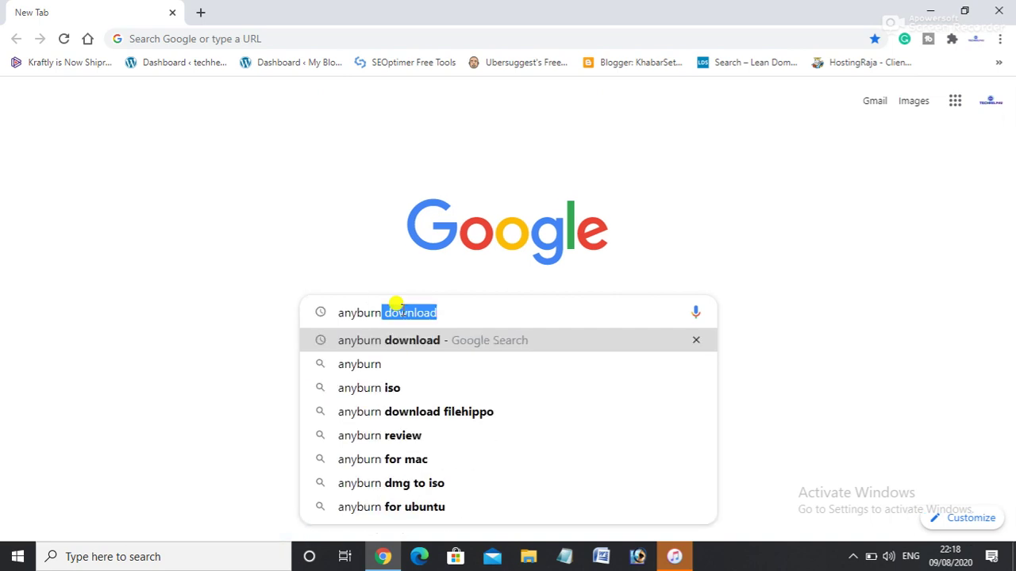
key(Right)
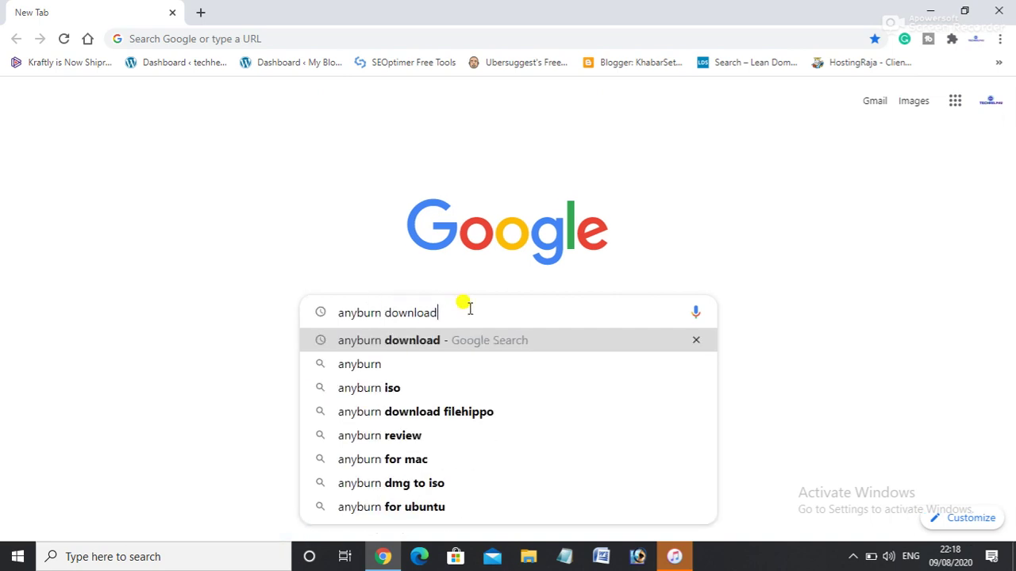
key(BackSpace)
key(BackSpace)
key(BackSpace)
key(BackSpace)
key(BackSpace)
key(BackSpace)
key(BackSpace)
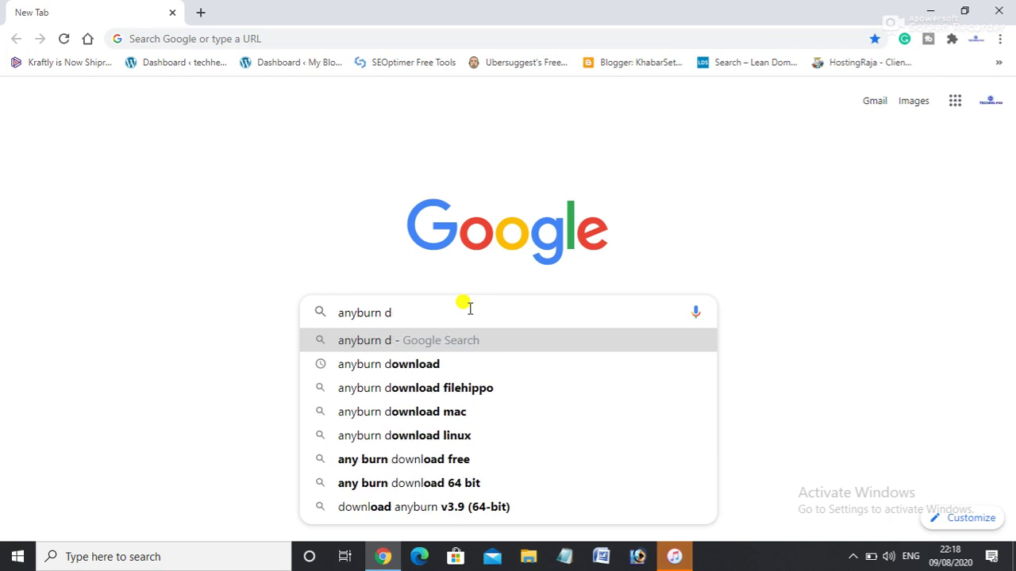
key(BackSpace)
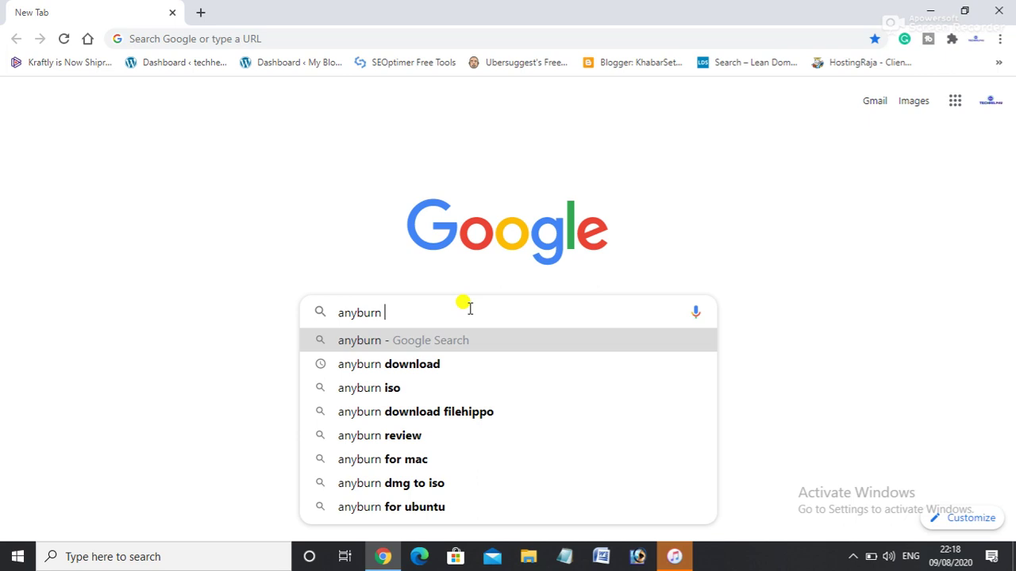
key(Return)
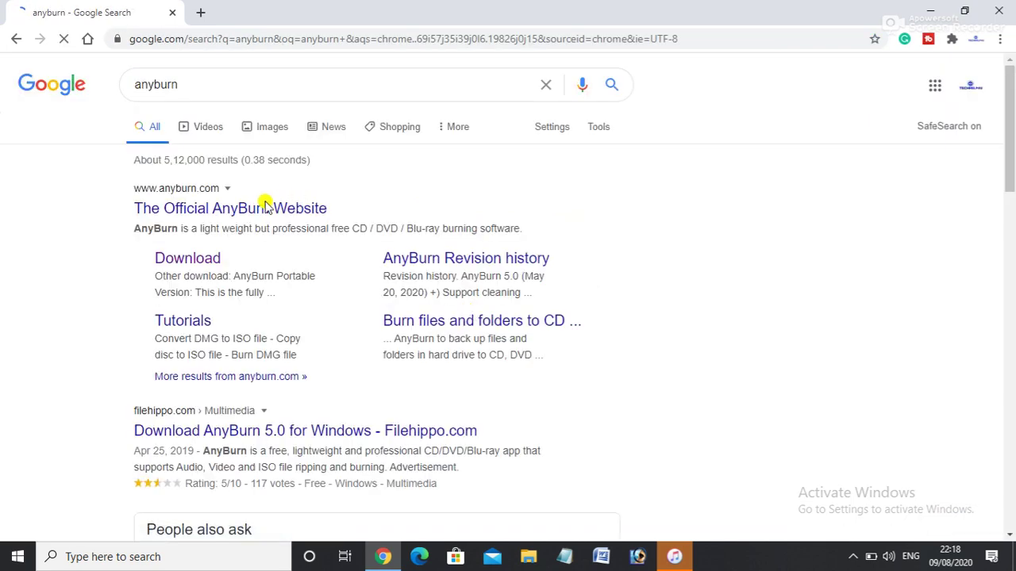
Step: Download the 64-bit AnyBurn v5.0 installer from the official site's download page and run it
click(211, 264)
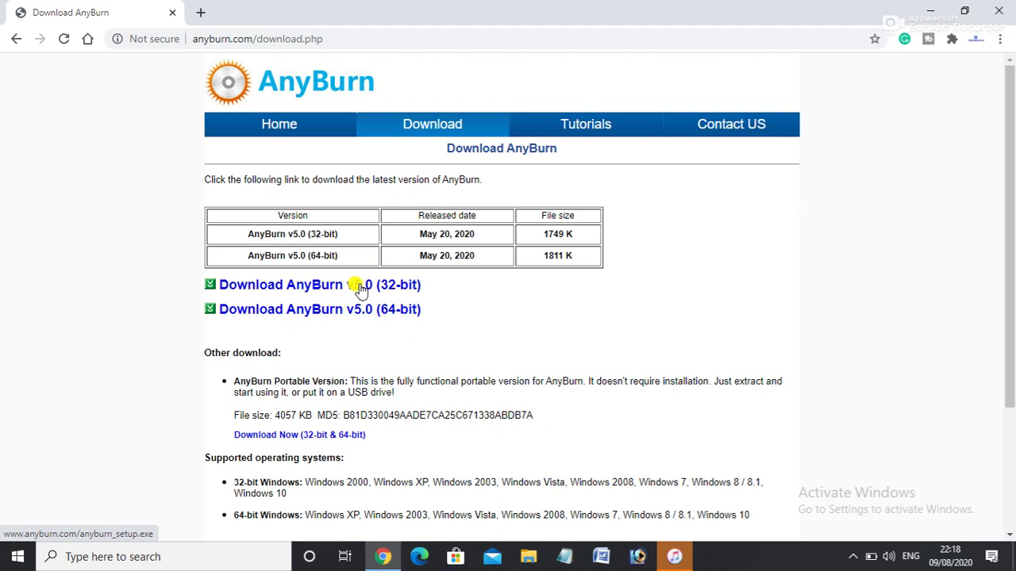
click(361, 313)
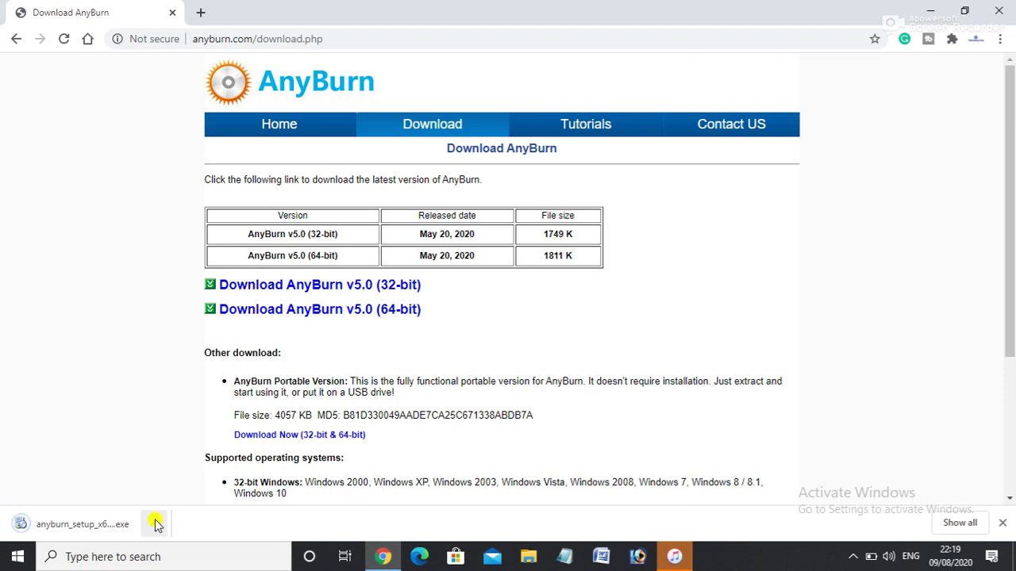
click(154, 523)
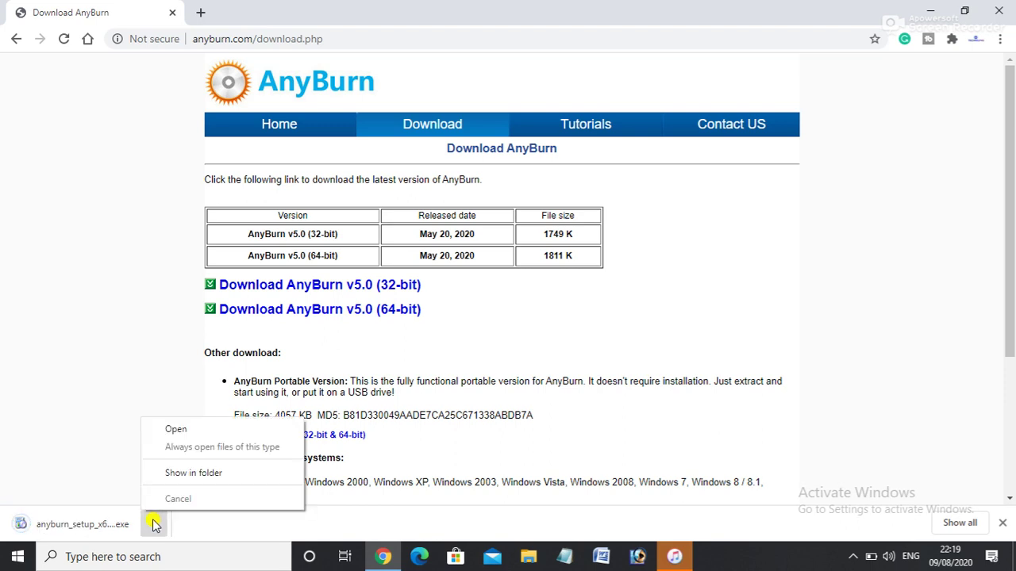
click(191, 435)
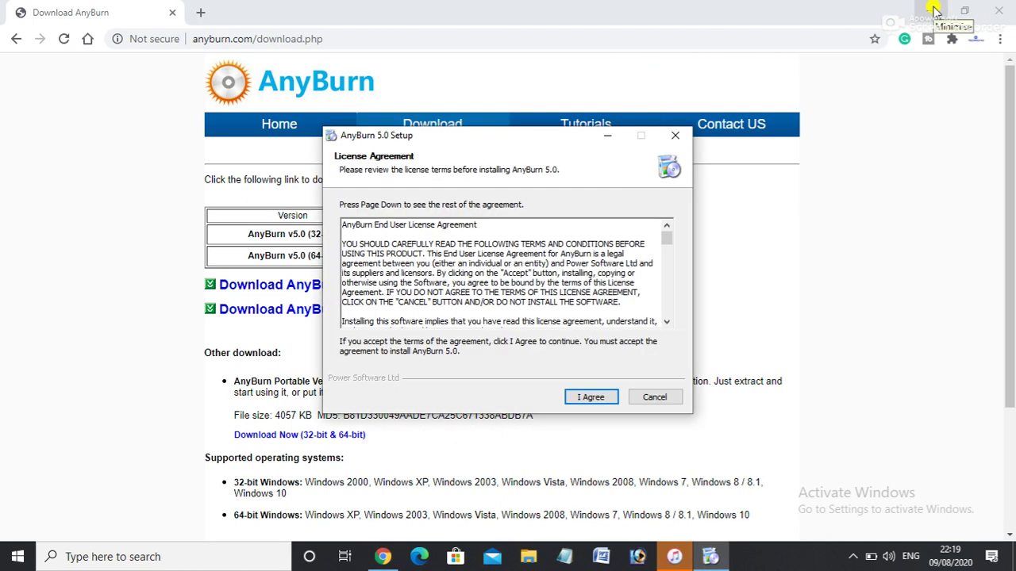
Step: Accept the license agreement, install AnyBurn 5.0 in the default location, and close the setup
click(611, 398)
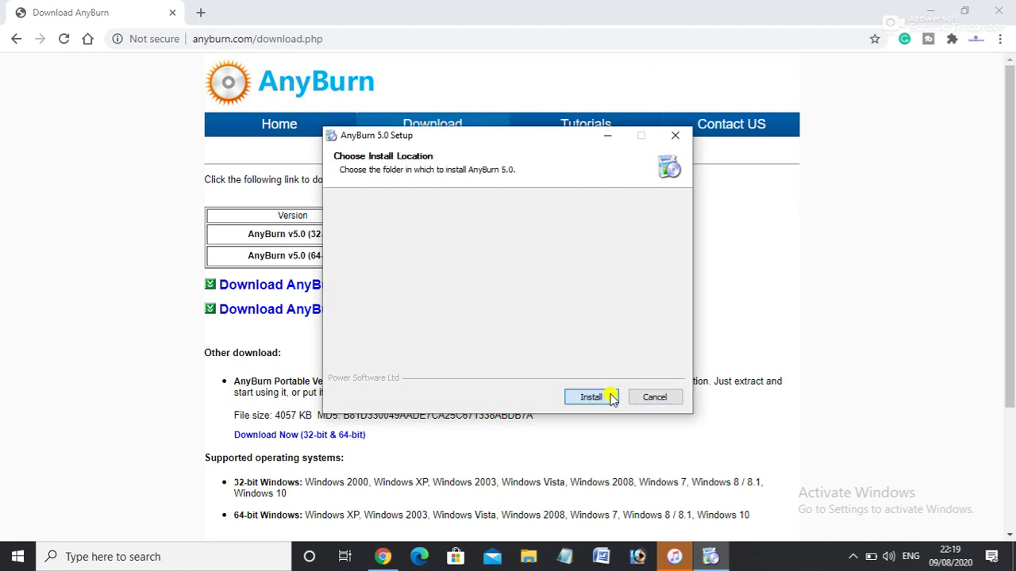
click(611, 397)
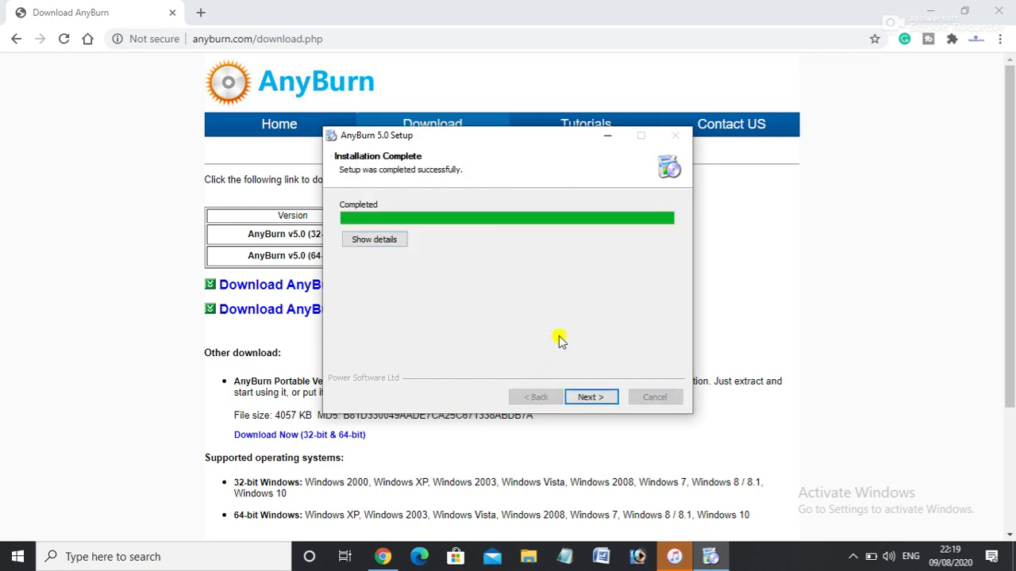
click(595, 397)
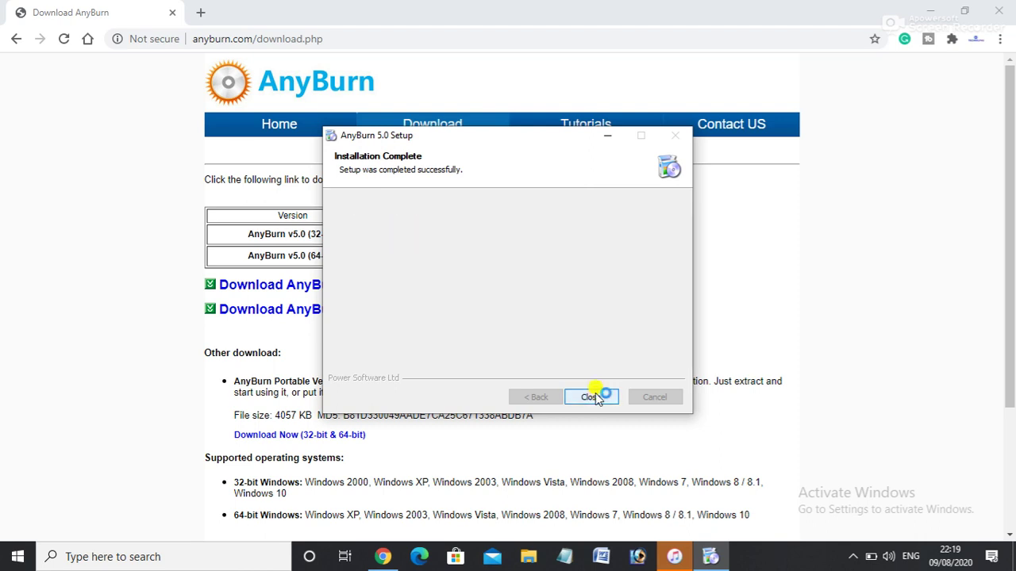
click(594, 396)
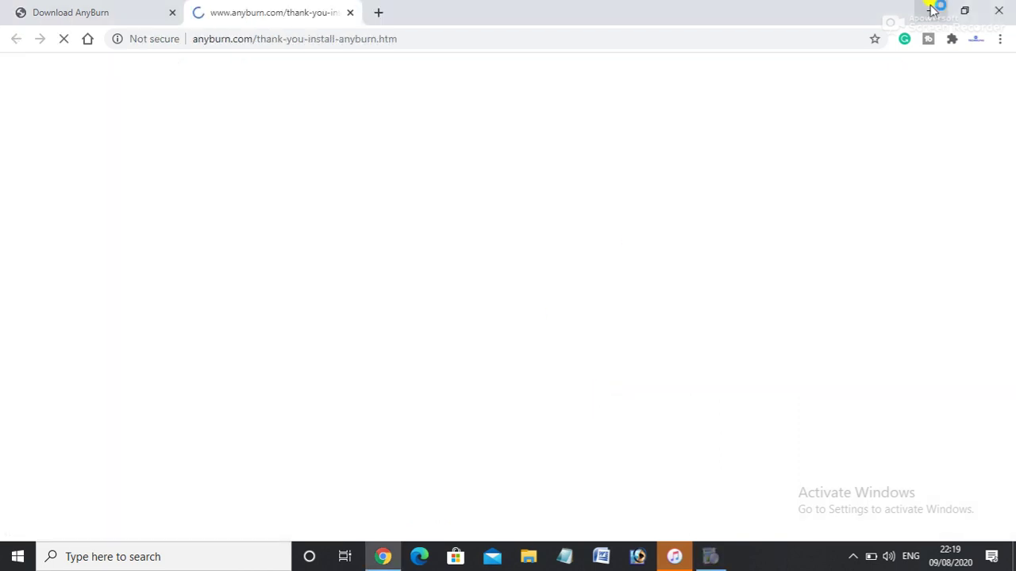
Step: Minimize the browser and launch AnyBurn from its desktop shortcut
click(930, 10)
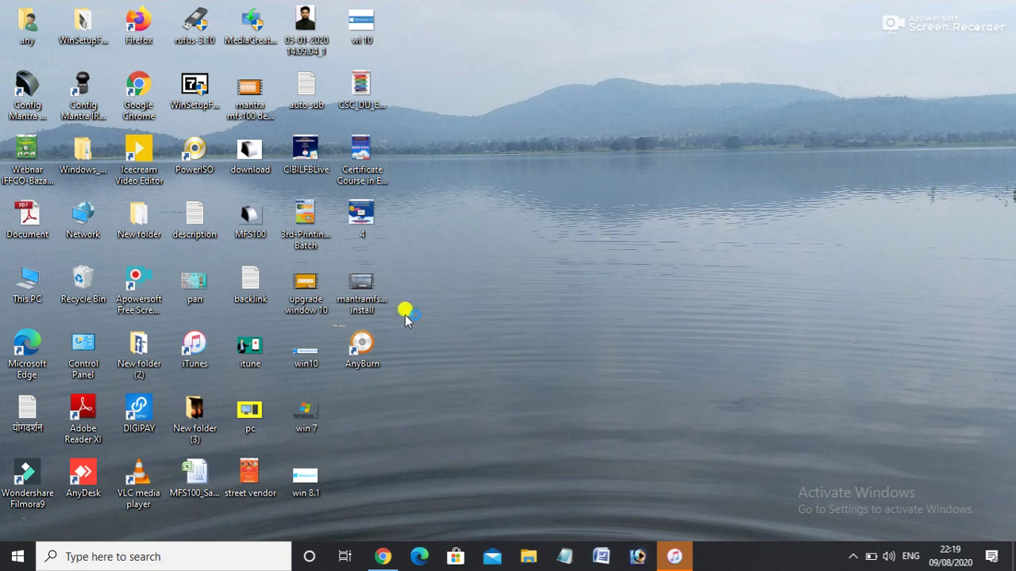
double_click(382, 357)
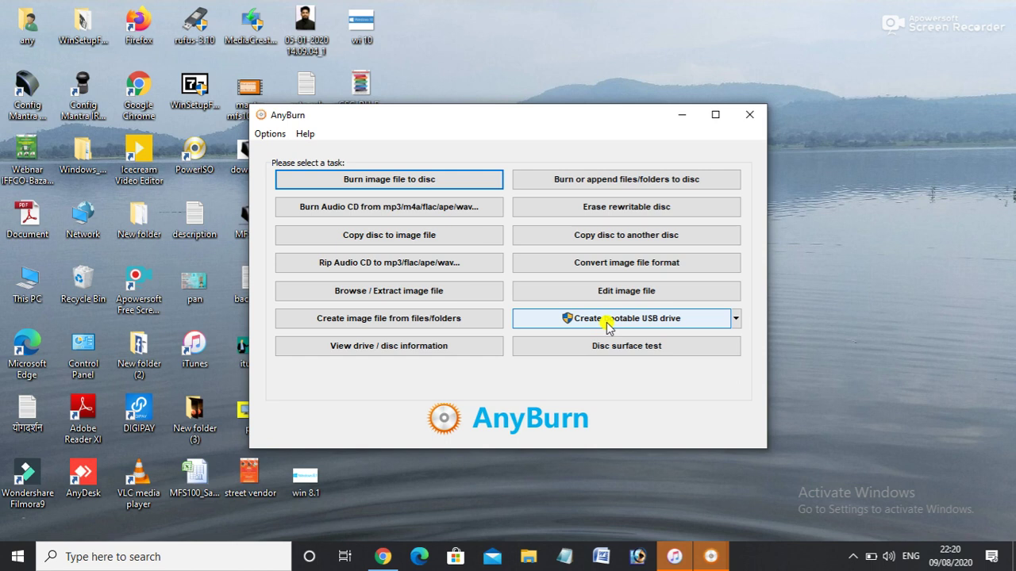
key(super)
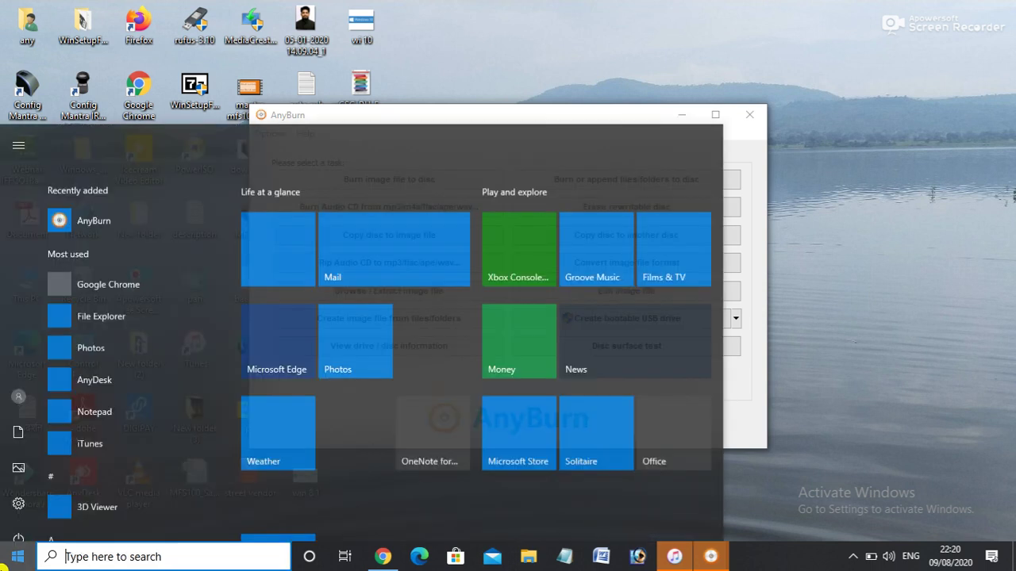
click(803, 176)
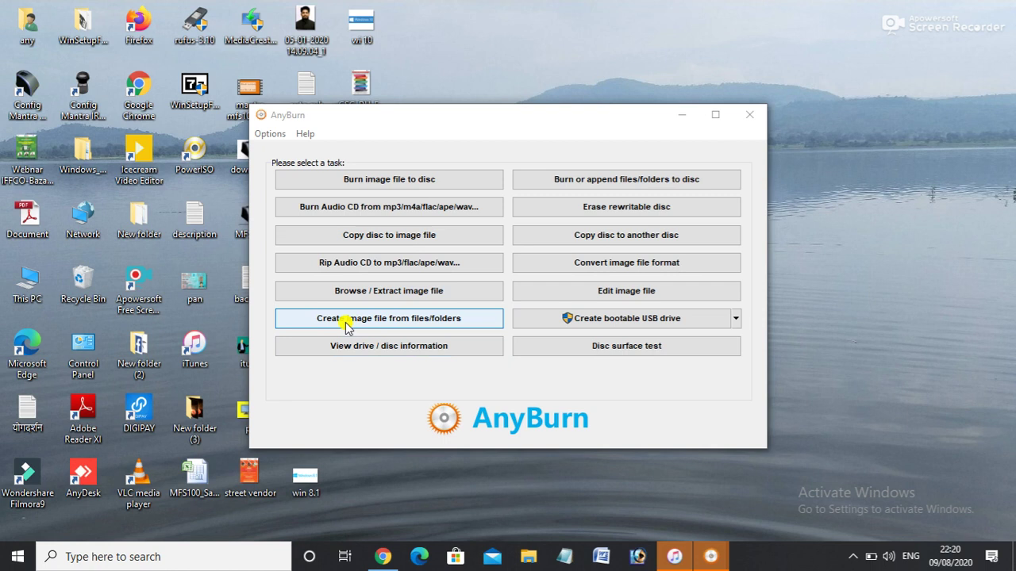
Step: Start creating an image file from files/folders and browse to New Volume (D:) to choose the files to add
click(399, 320)
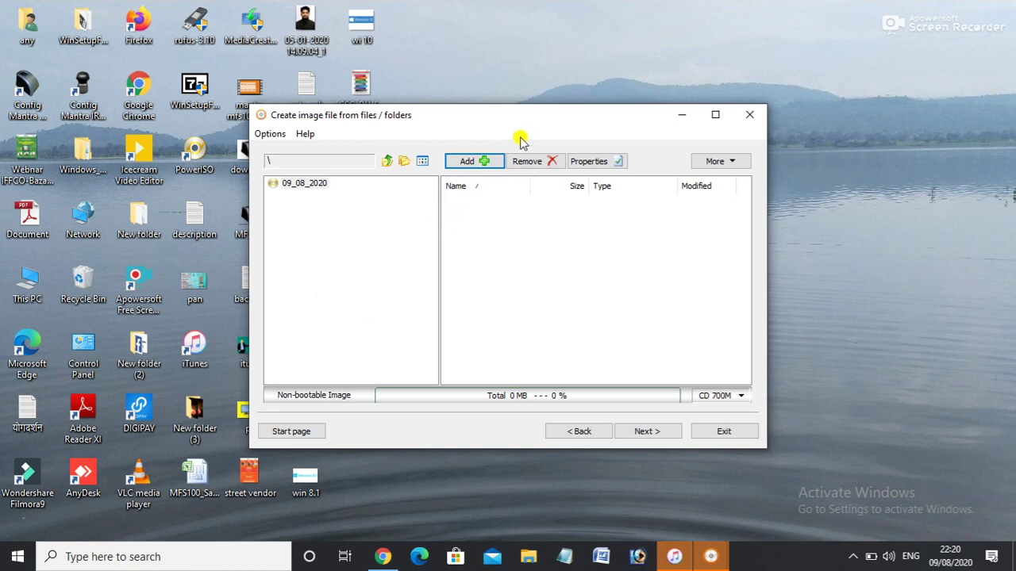
click(461, 166)
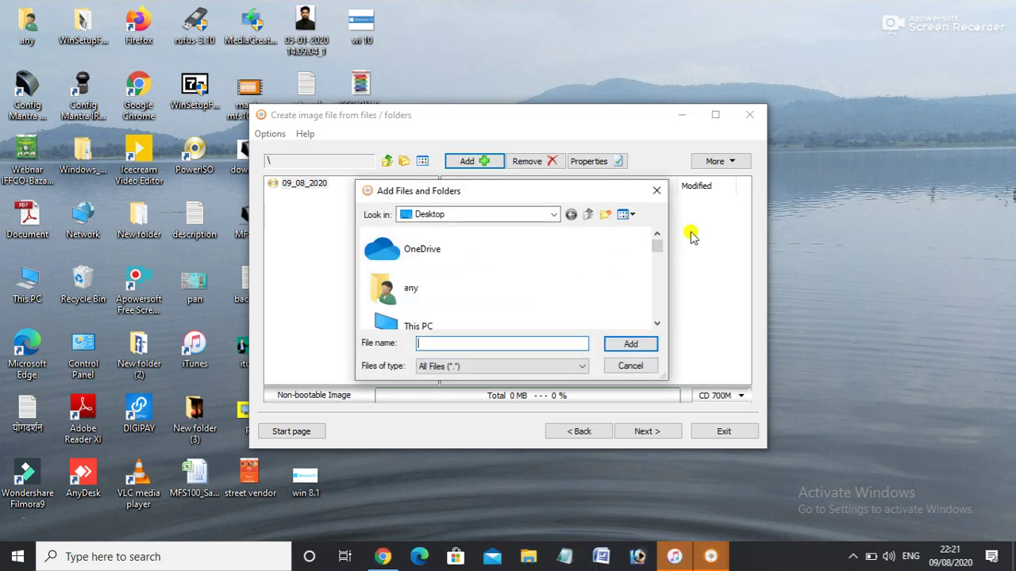
click(656, 248)
drag(657, 280, 658, 240)
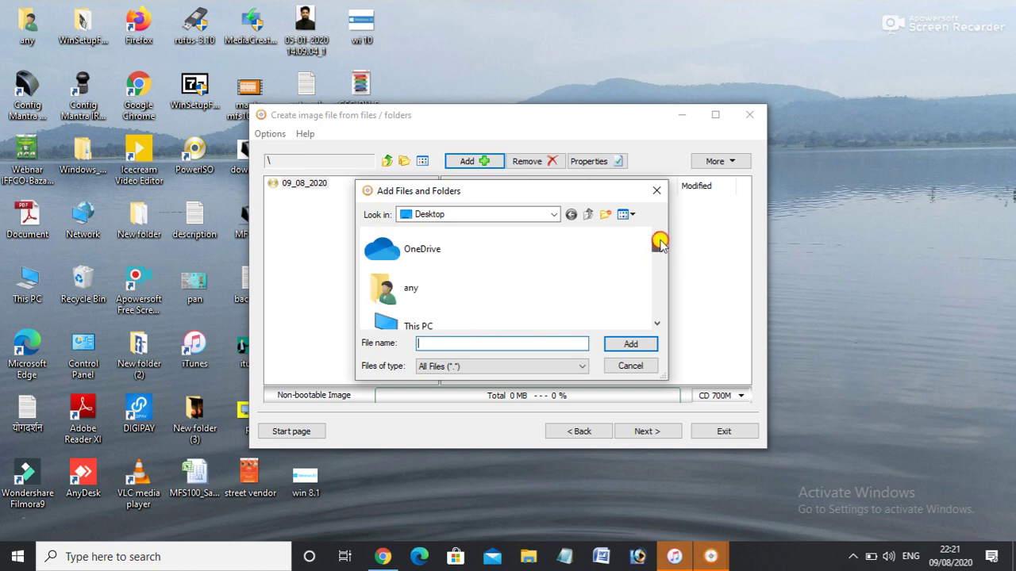
click(553, 215)
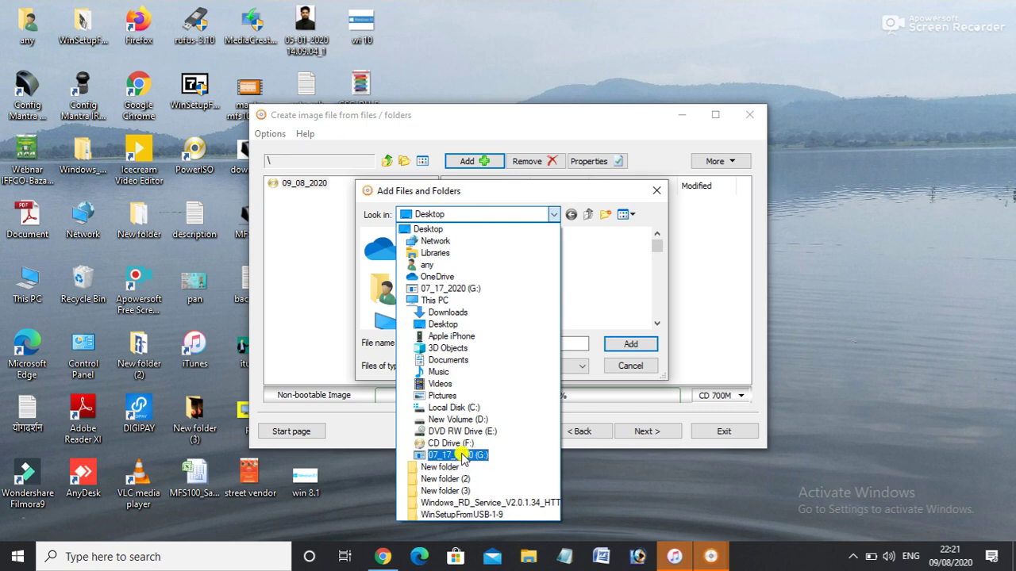
click(453, 419)
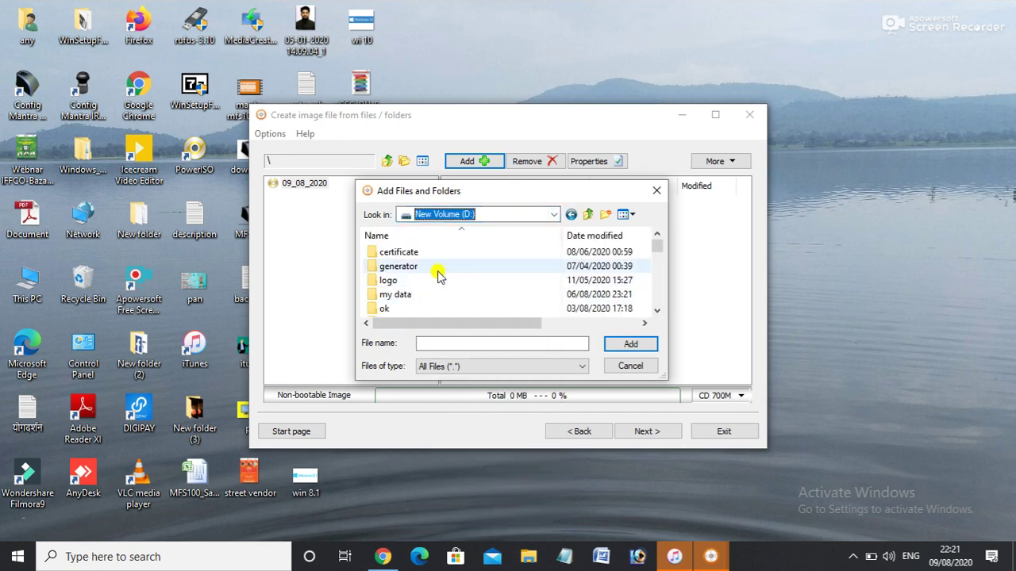
Step: Add the entire contents of the "windows 10 2004" folder, located inside the "window" folder, to the image
drag(657, 251, 658, 261)
double_click(432, 294)
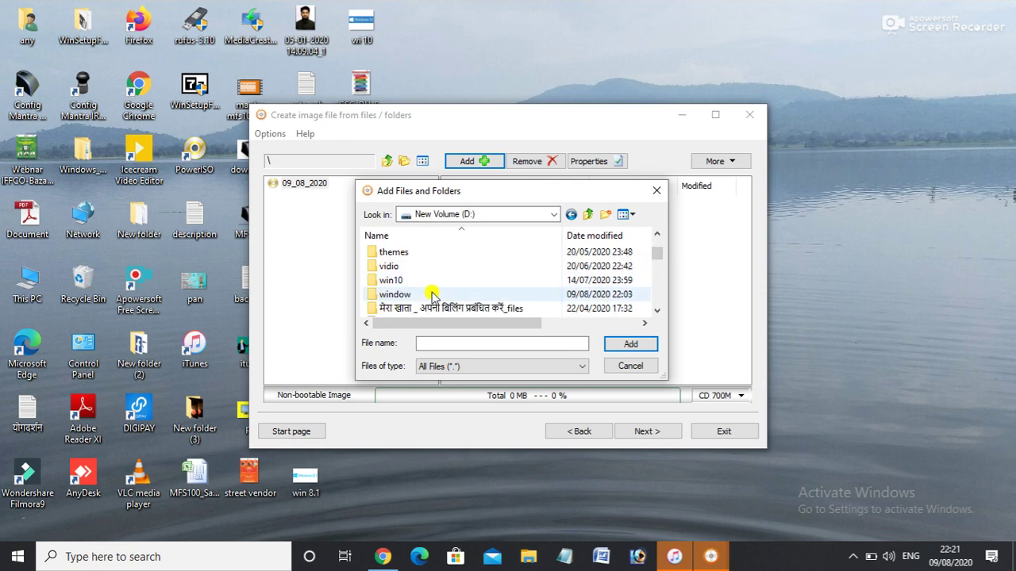
double_click(446, 309)
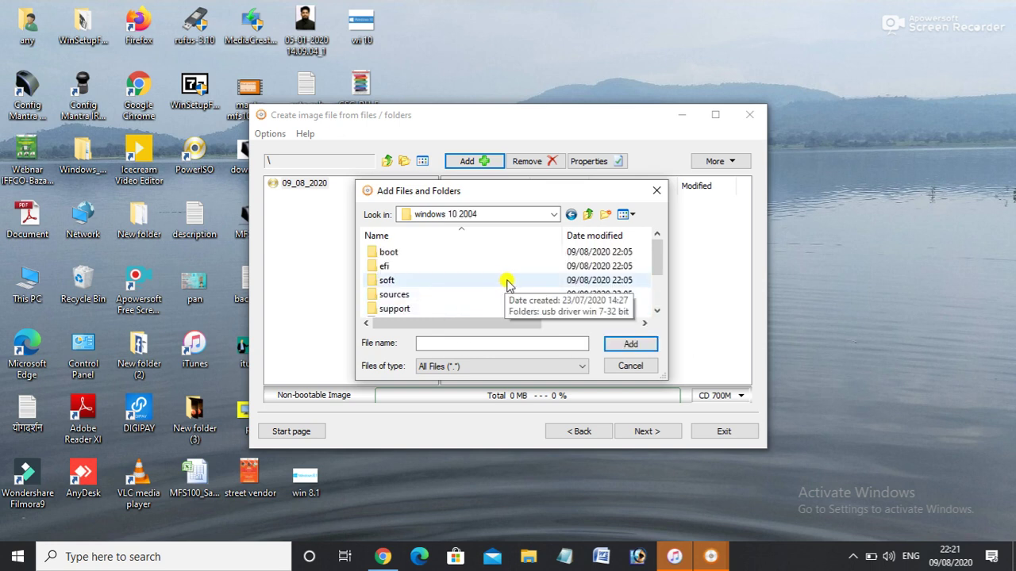
drag(658, 260, 659, 284)
key(ctrl+a)
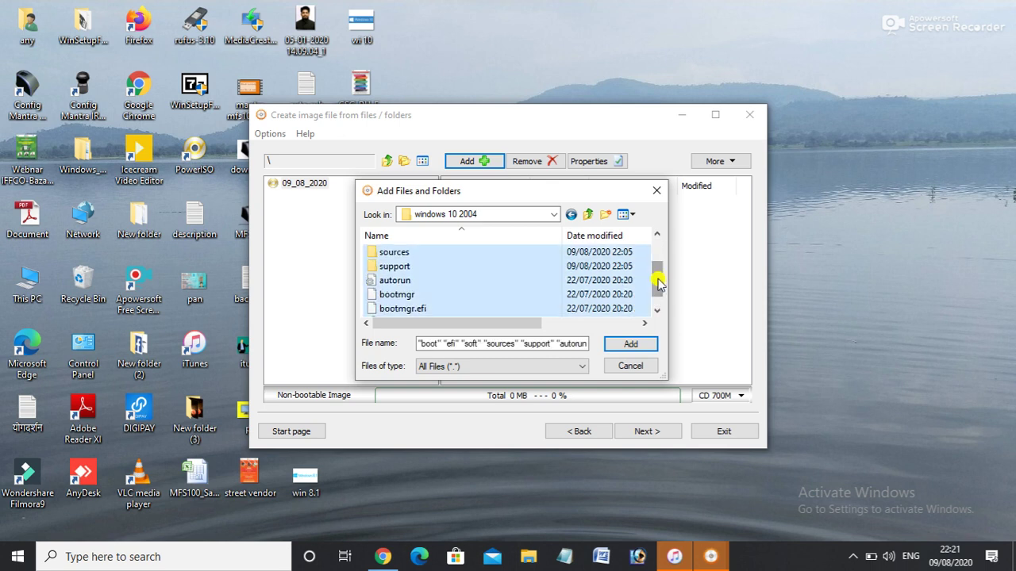
click(619, 348)
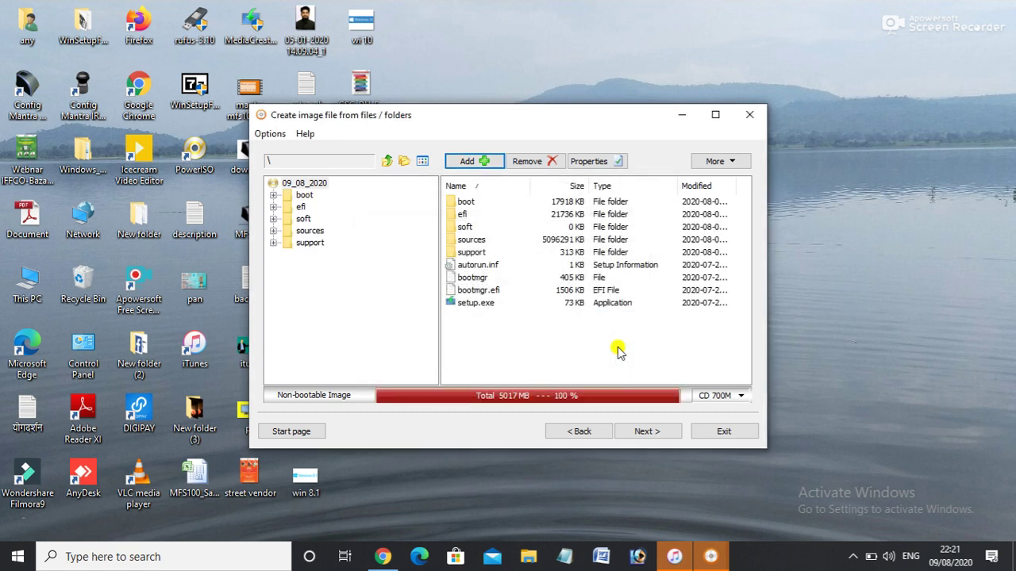
Step: Proceed to the destination settings and set the output image to a standard ISO named windows10 on the Desktop
click(656, 435)
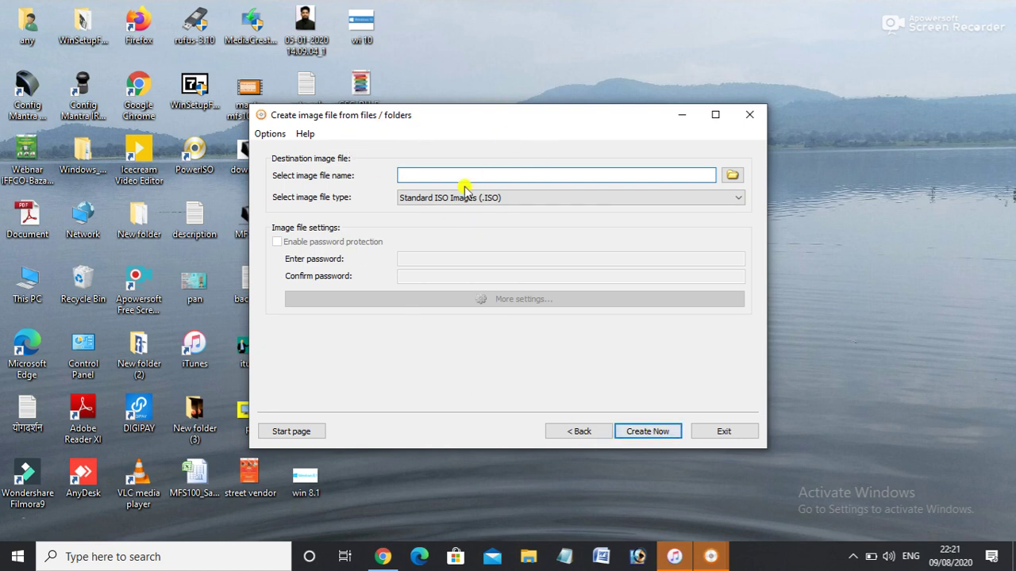
click(732, 175)
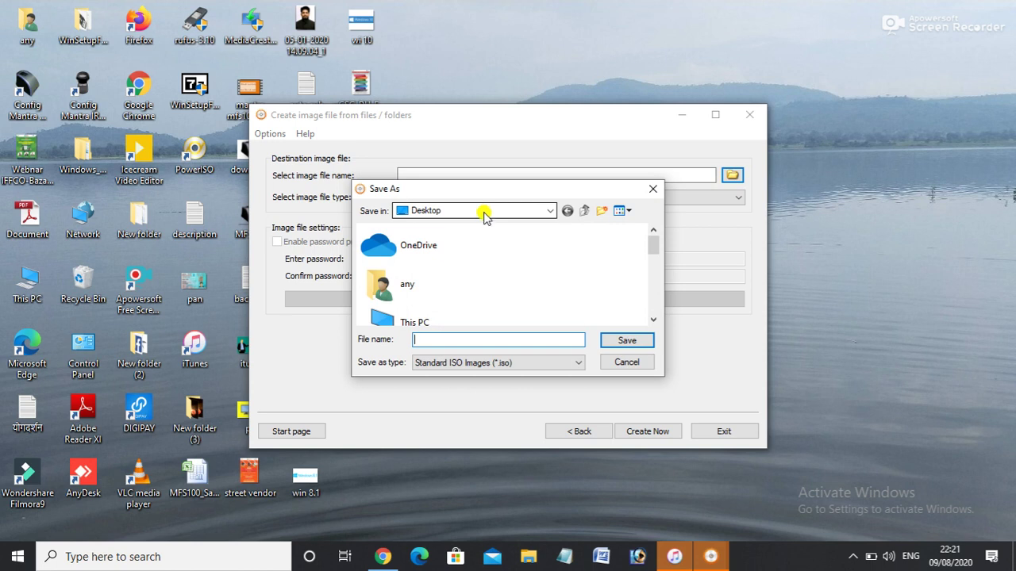
click(529, 338)
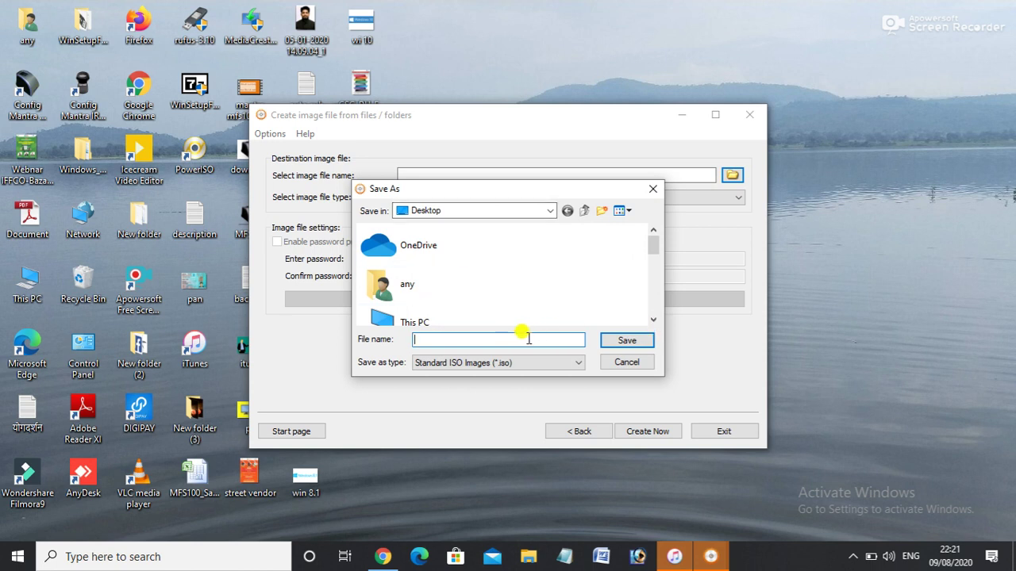
text(wi)
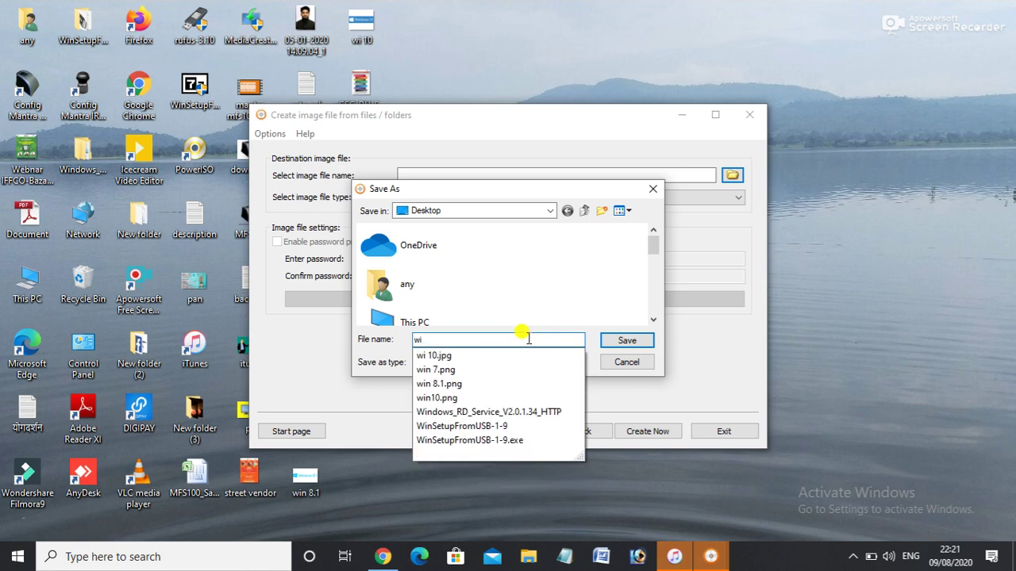
text(ndows10)
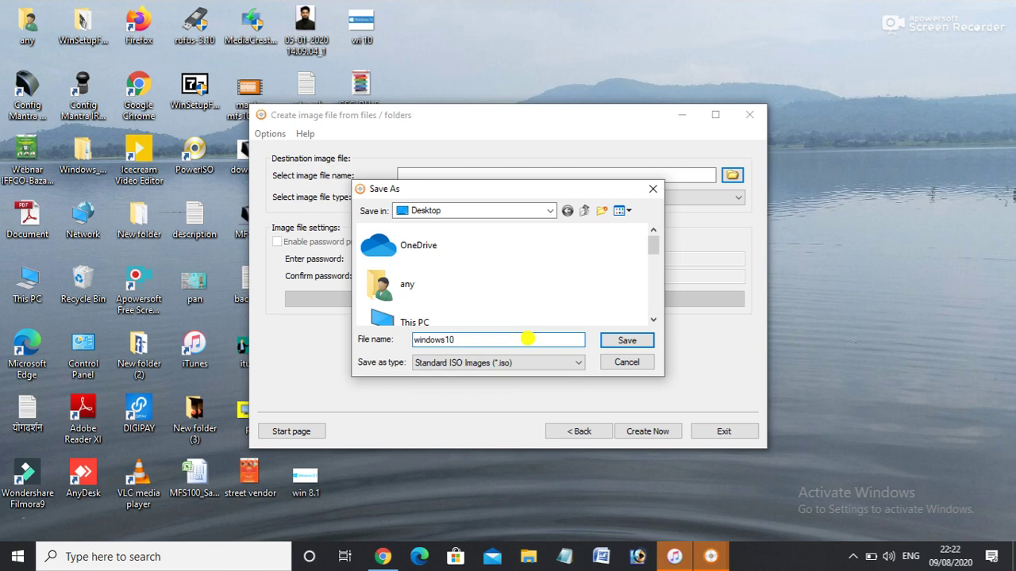
click(631, 341)
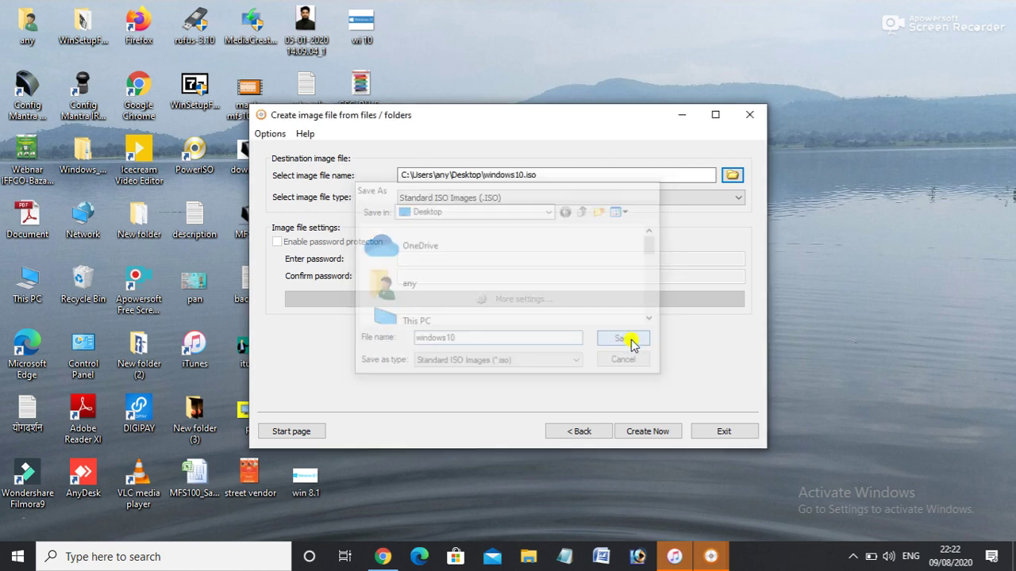
Step: Create the windows10 ISO image, uncovering the desktop icons while it is written, and exit the image creation window once writing completes
click(647, 431)
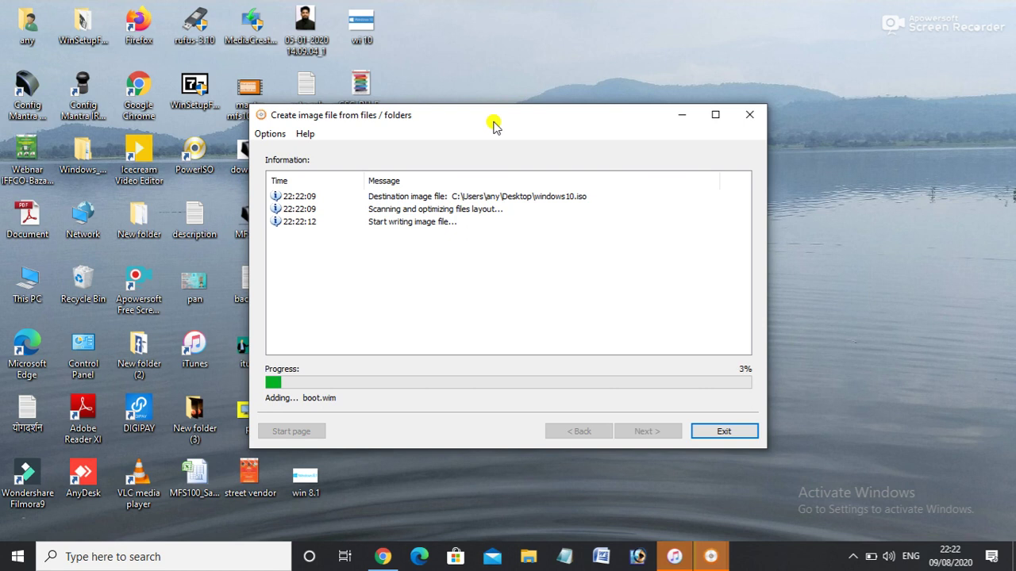
drag(493, 122, 658, 129)
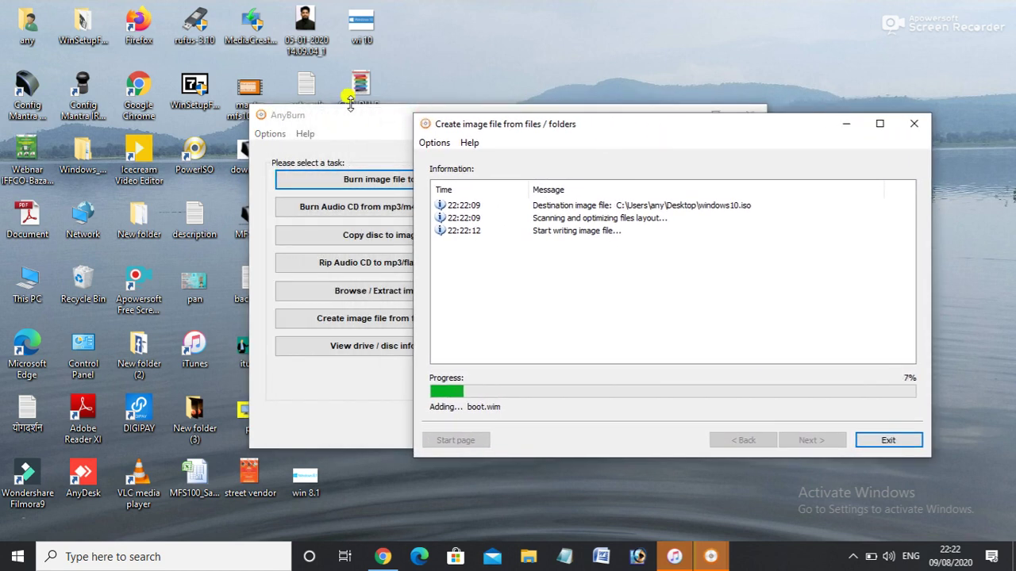
drag(372, 117, 568, 127)
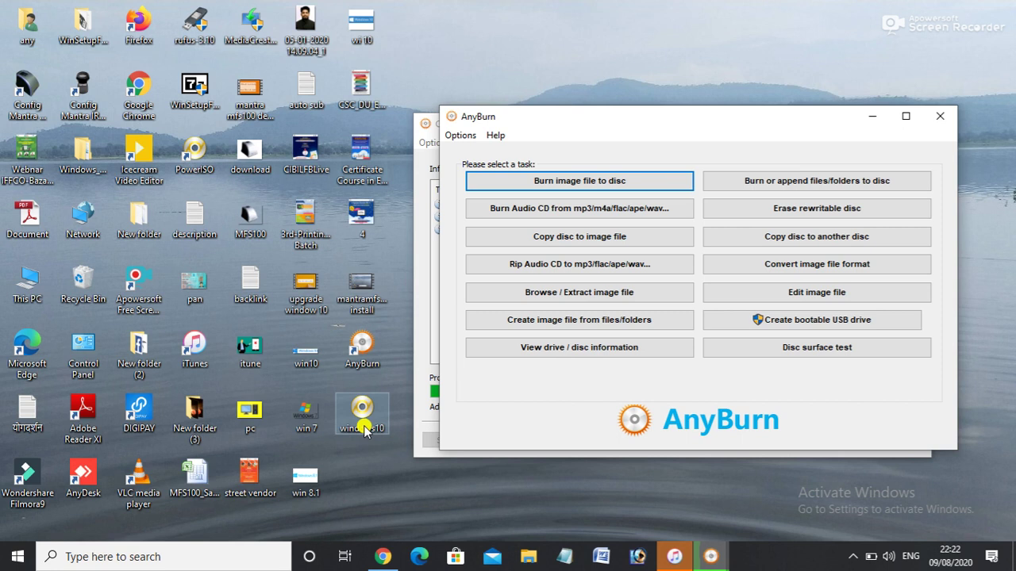
click(868, 121)
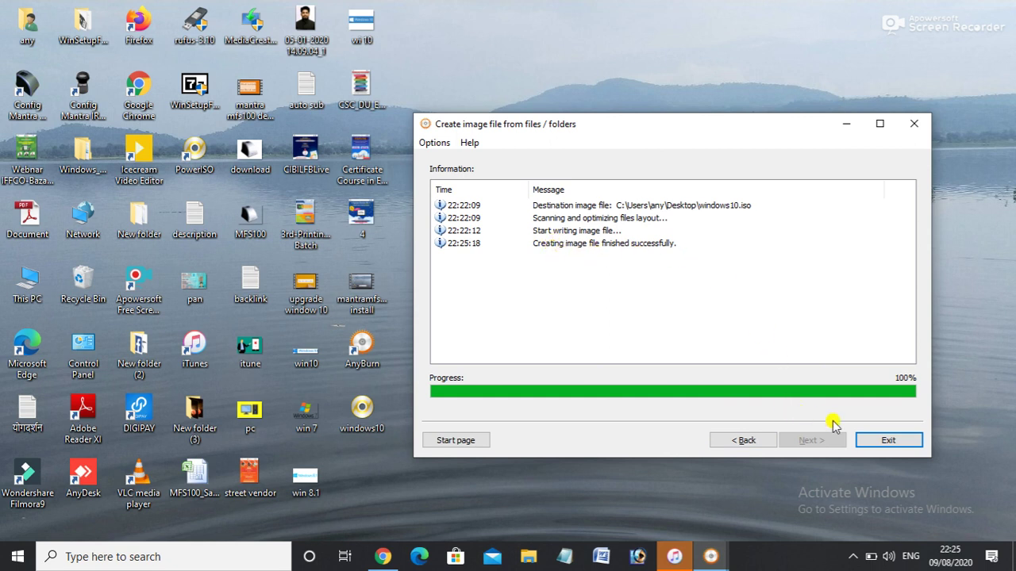
click(888, 442)
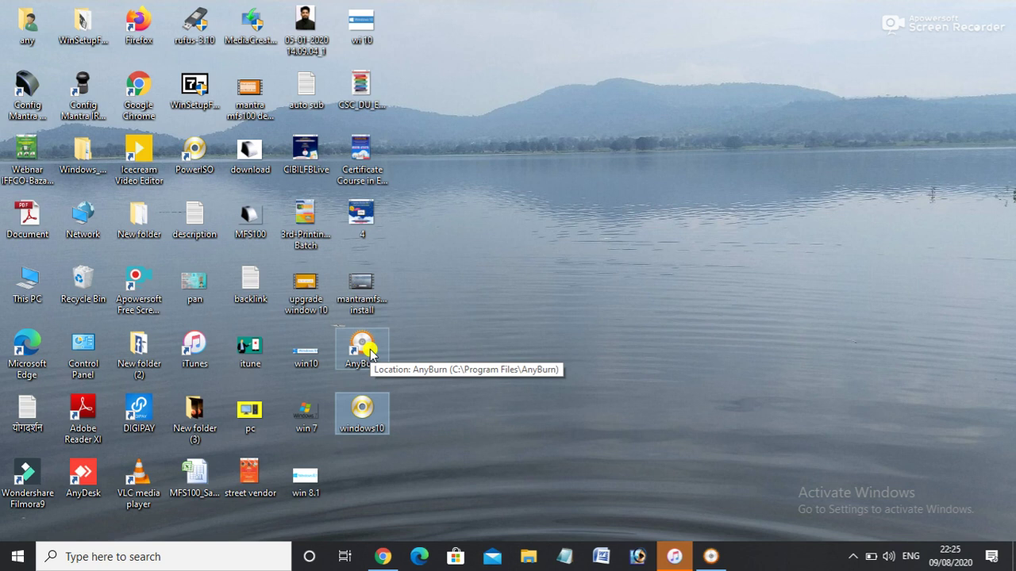
Step: Deselect the desktop icons and refresh the desktop
click(454, 343)
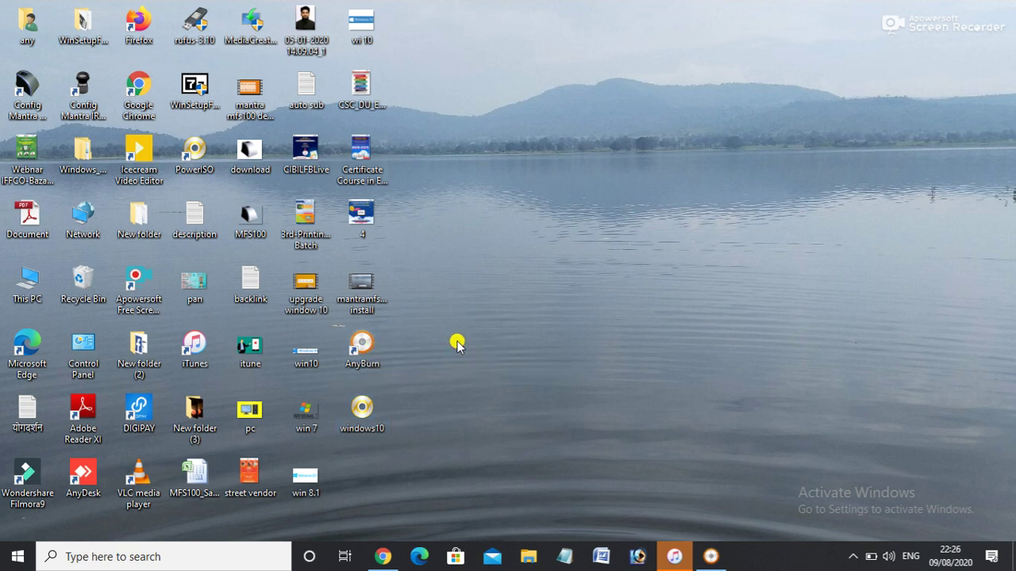
right_click(457, 345)
click(487, 386)
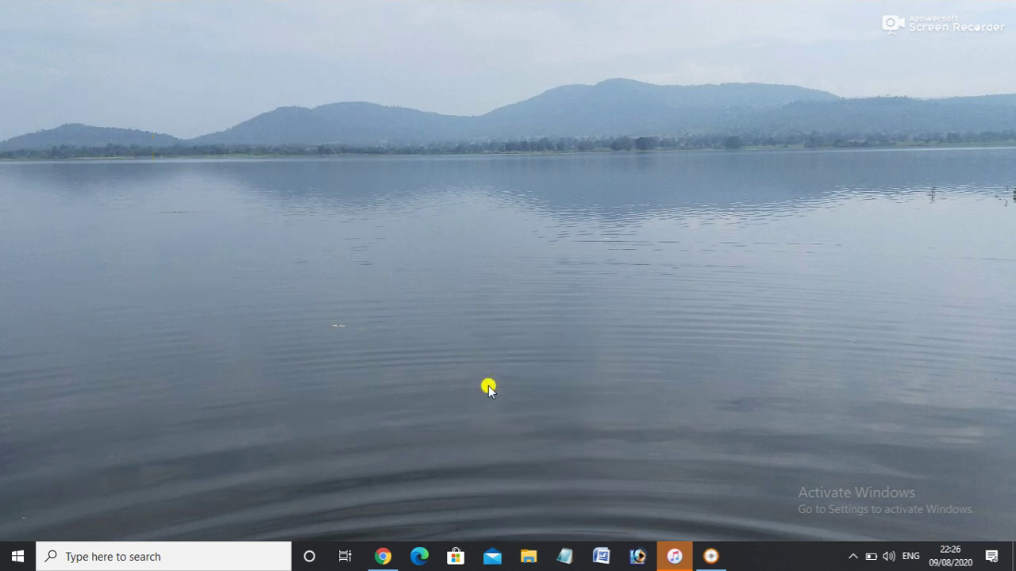